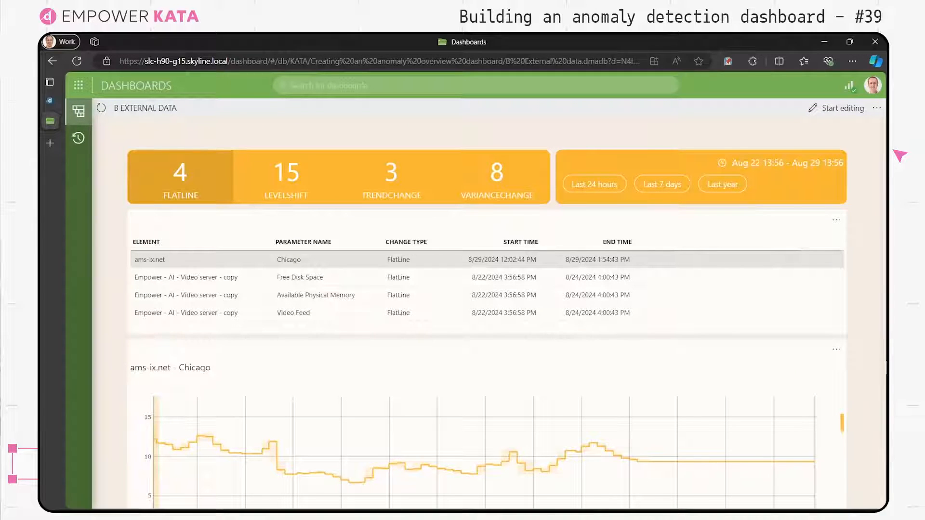
Put the B External data dashboard in edit mode and open the Belgium weather query to review its data source and time range inputs
left_click_drag(885, 373, 879, 436)
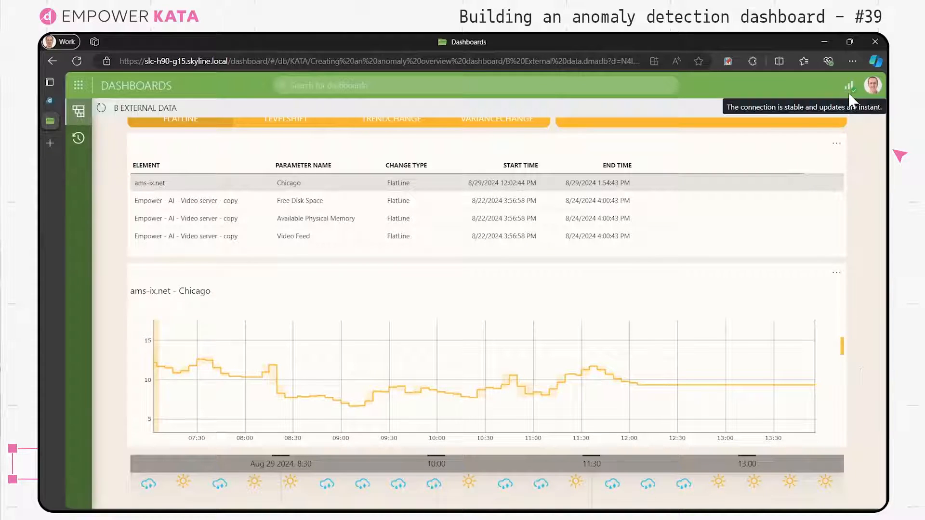
left_click(847, 109)
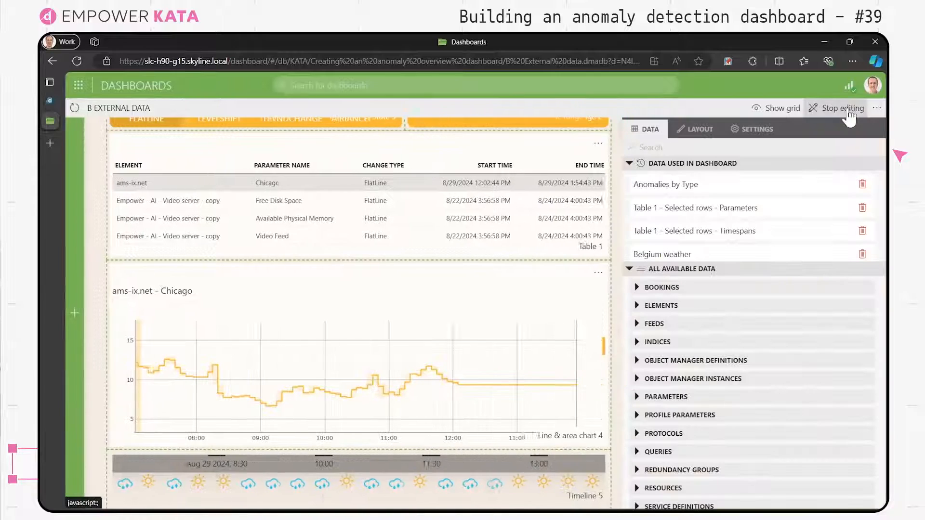
left_click(637, 453)
scroll(691, 469, "down", 2)
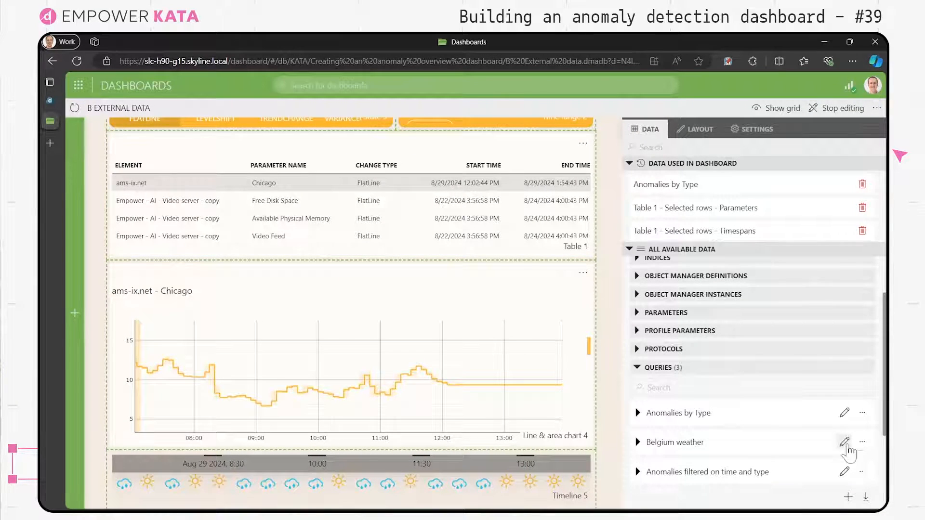
left_click(845, 444)
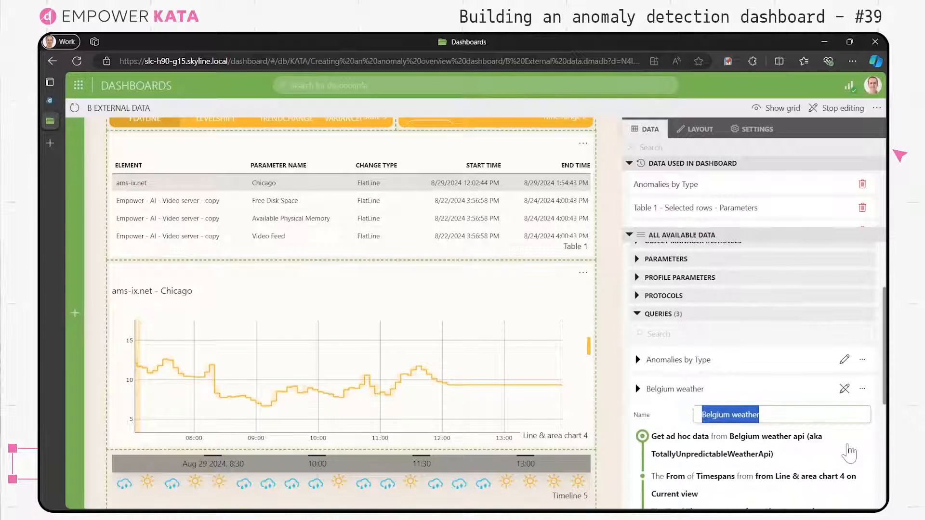
scroll(849, 453, "down", 1)
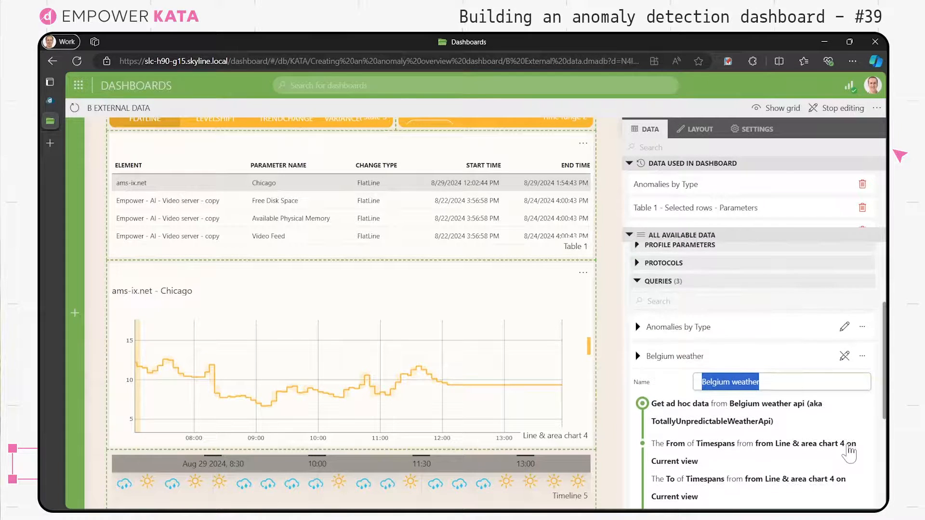
scroll(849, 452, "down", 1)
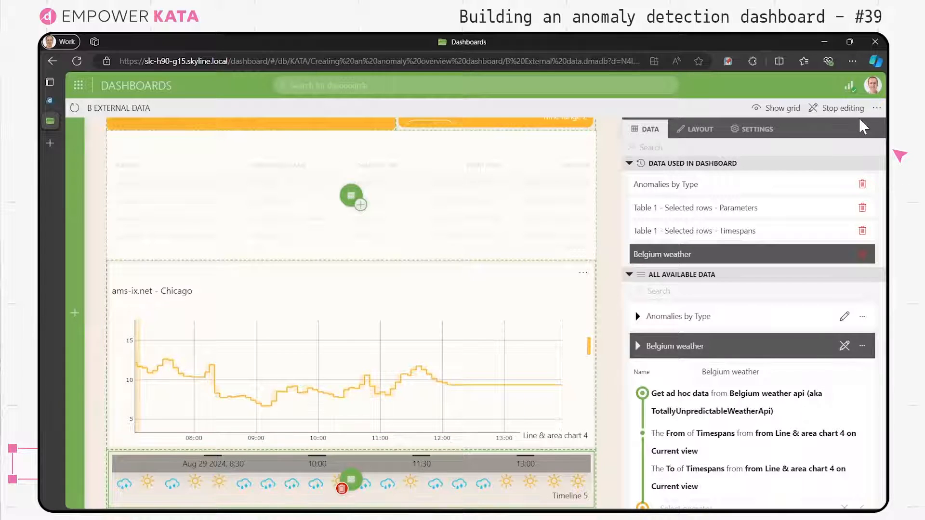
Stop editing the B External data dashboard and open the C Time scoped relations dashboard
left_click(848, 109)
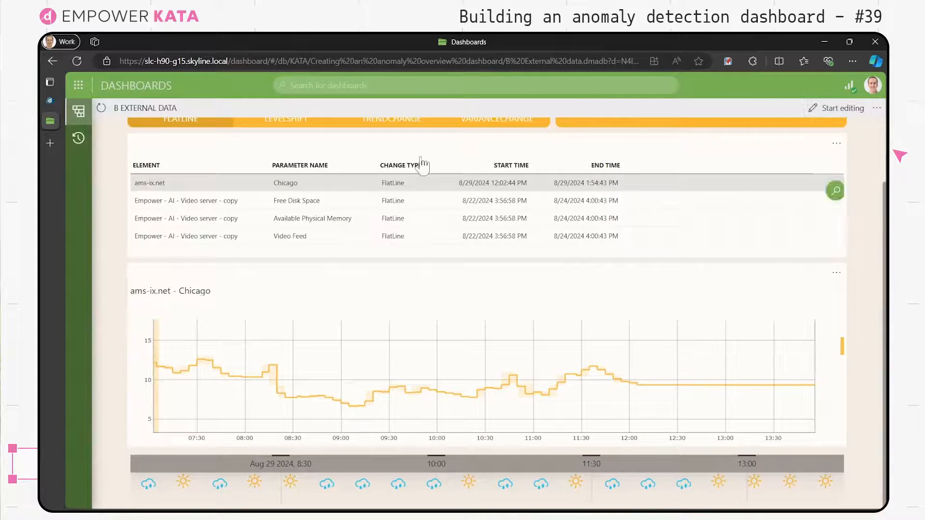
left_click(79, 118)
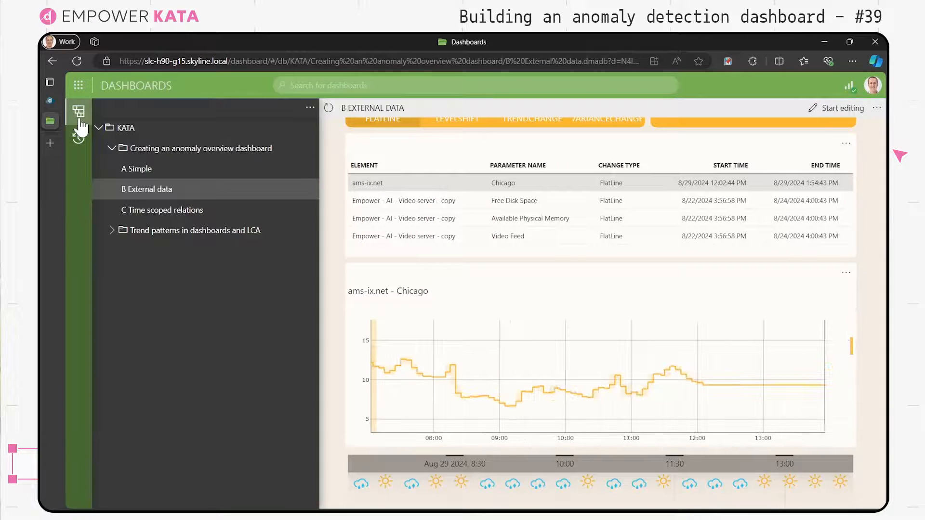
left_click(147, 212)
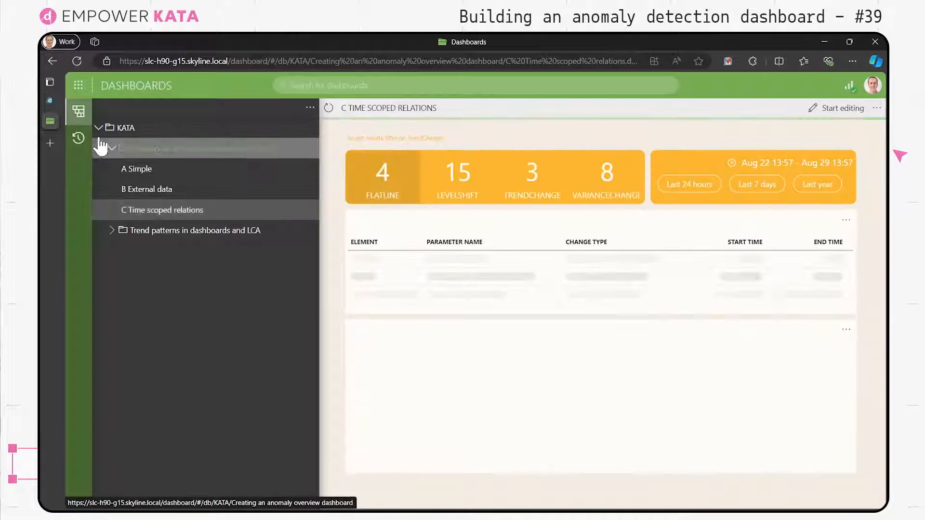
left_click(81, 118)
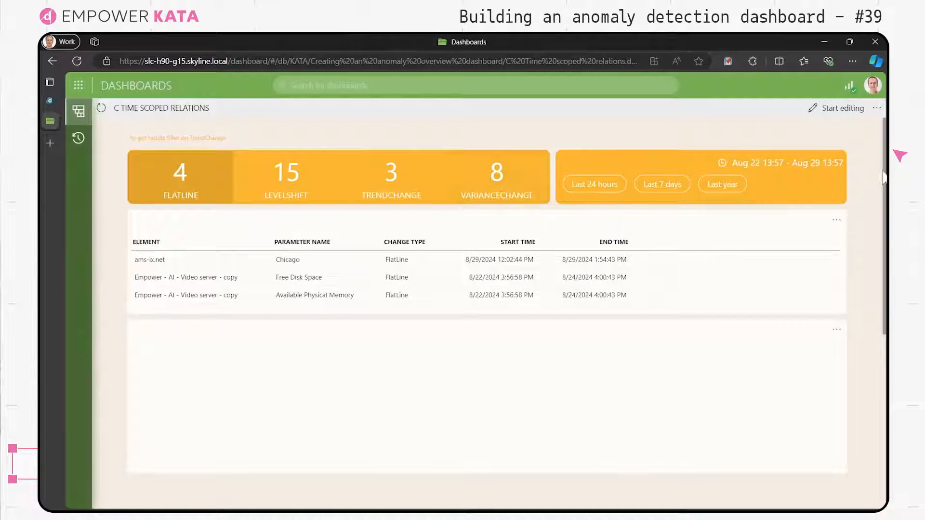
Filter the anomalies on TrendChange and select the 8/26/2024 VM Size row to inspect its trend and relations
left_click(383, 189)
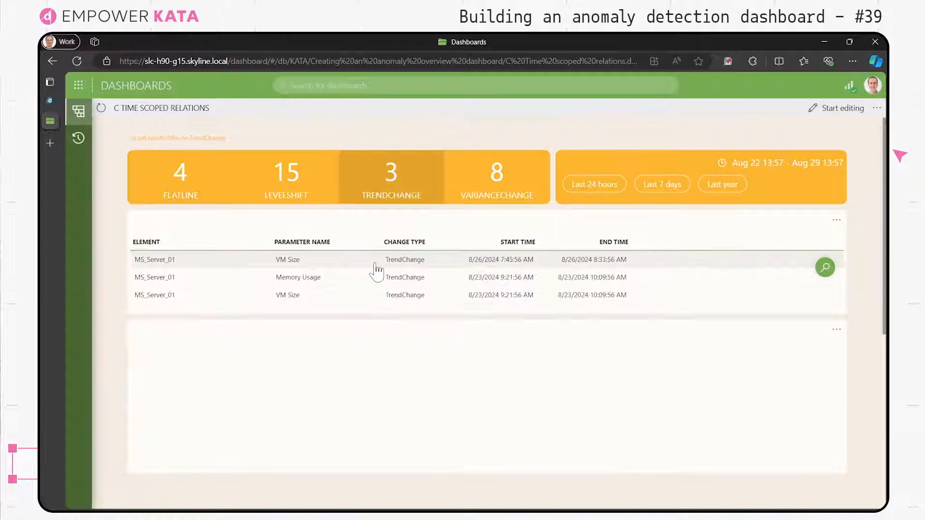
left_click(374, 264)
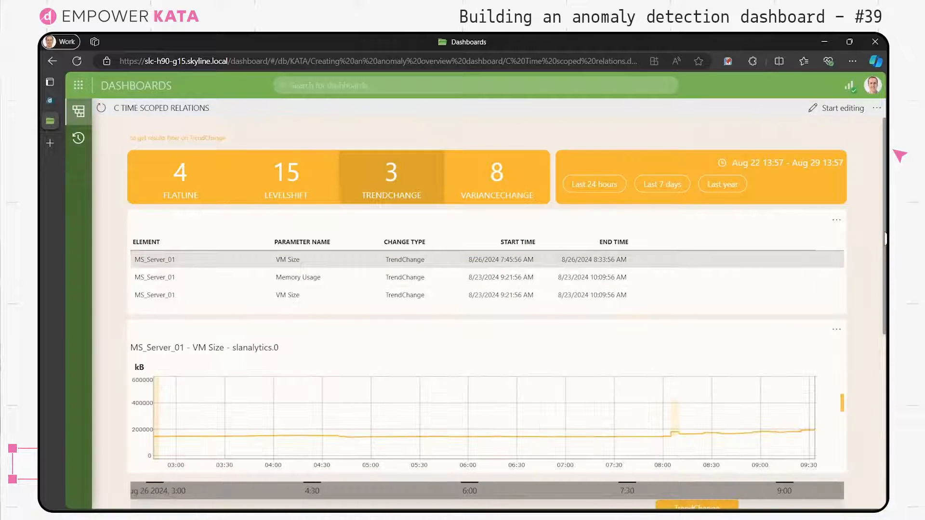
left_click_drag(886, 239, 876, 294)
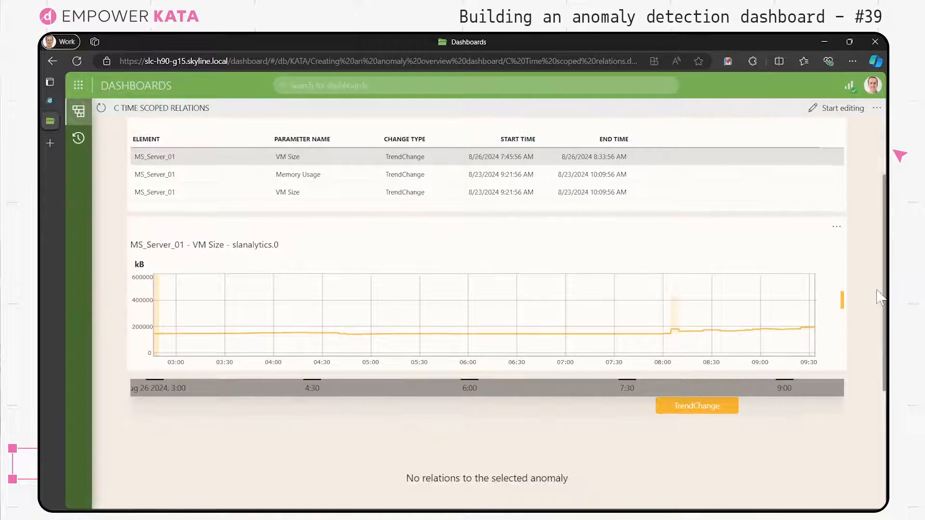
scroll(878, 299, "up", 3)
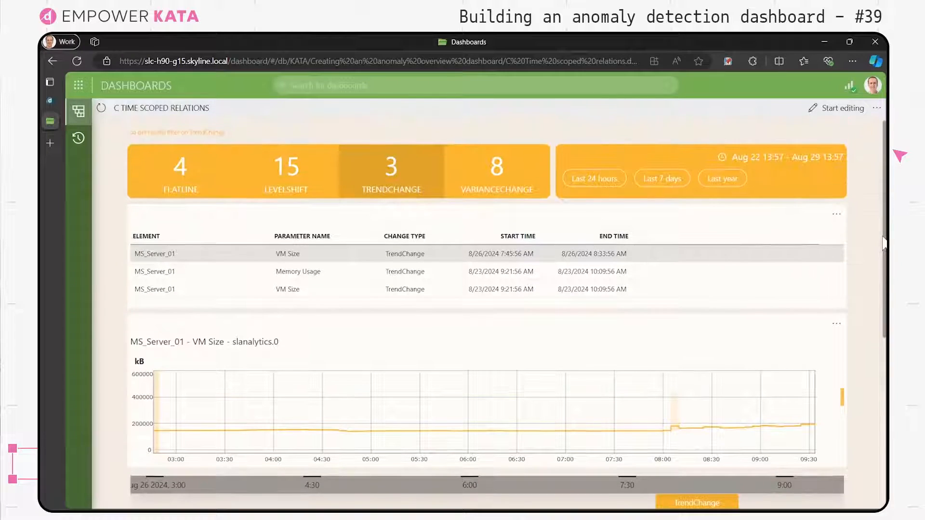
Select the Memory Usage anomaly of MS_Server_01 and review its trend chart and related-parameter suggestions
left_click(463, 280)
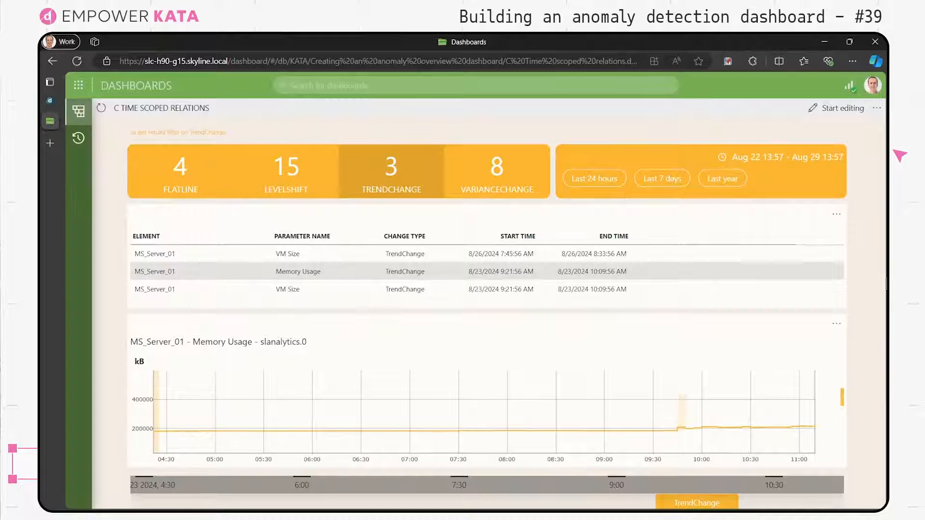
scroll(877, 361, "down", 3)
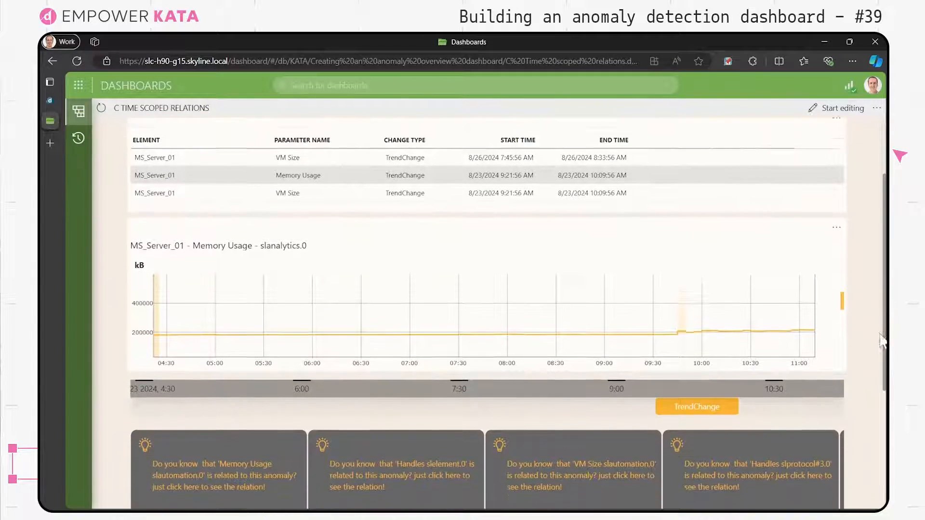
scroll(877, 361, "down", 1)
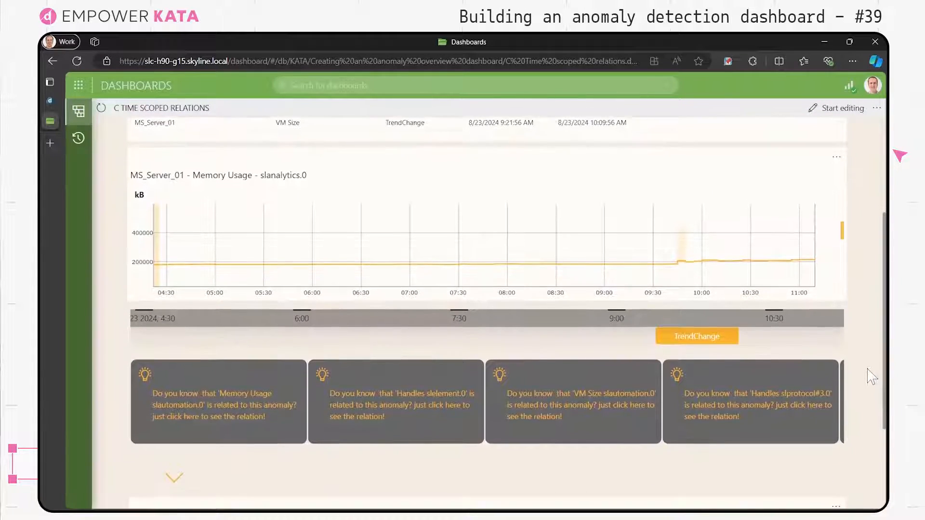
left_click_drag(867, 369, 885, 300)
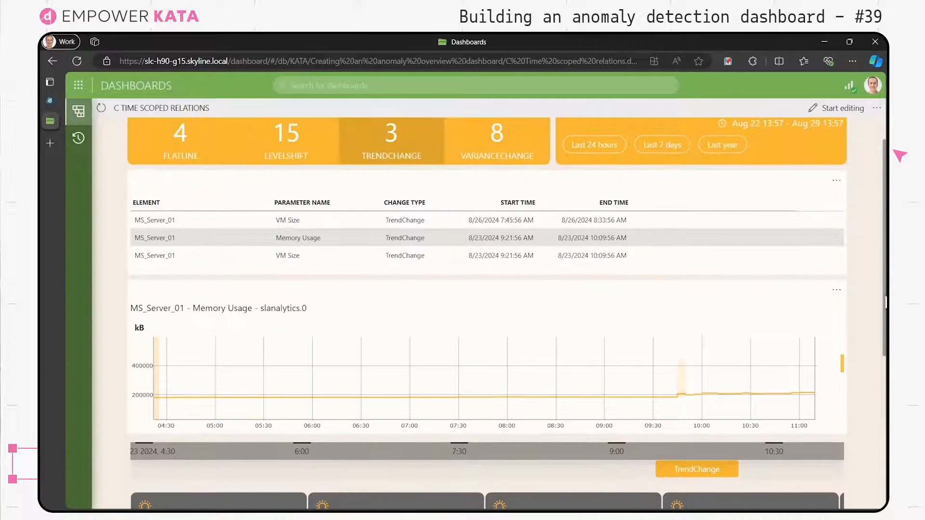
Switch to DataMiner Cube, open the Available Physical Memory trend of MS_Server_01 and request related parameters for the sharp drop around midday on 29/08/2024
key("alt+Tab")
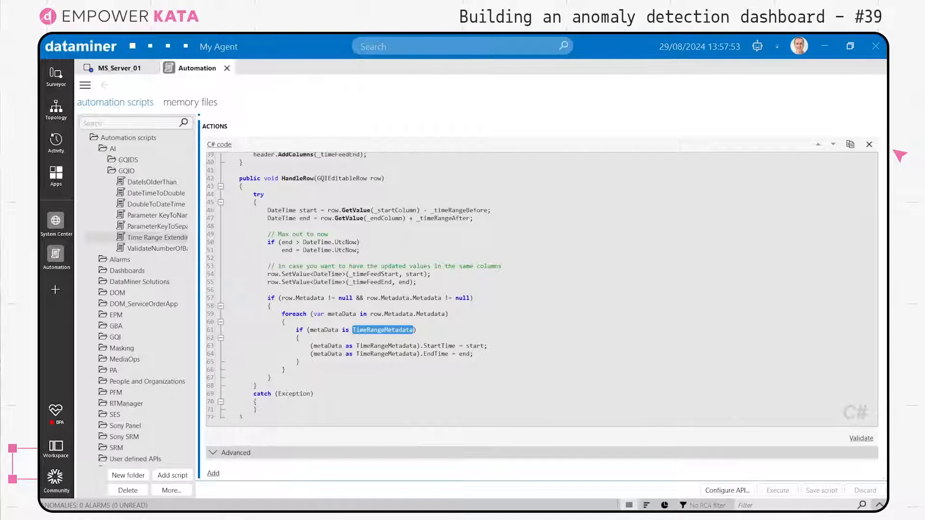
left_click(140, 71)
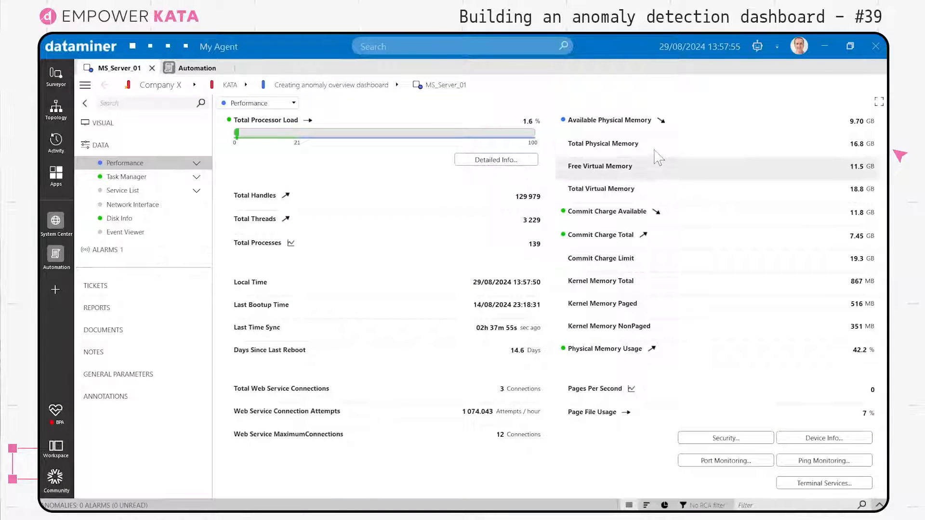
left_click(661, 123)
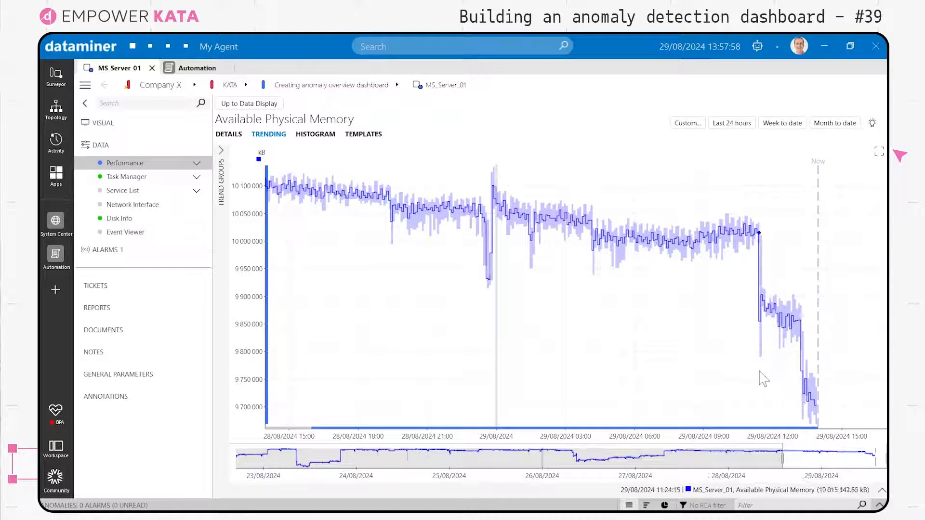
mouse_move(752, 366)
left_mouse_down()
mouse_move(770, 369)
mouse_move(749, 370)
left_mouse_up()
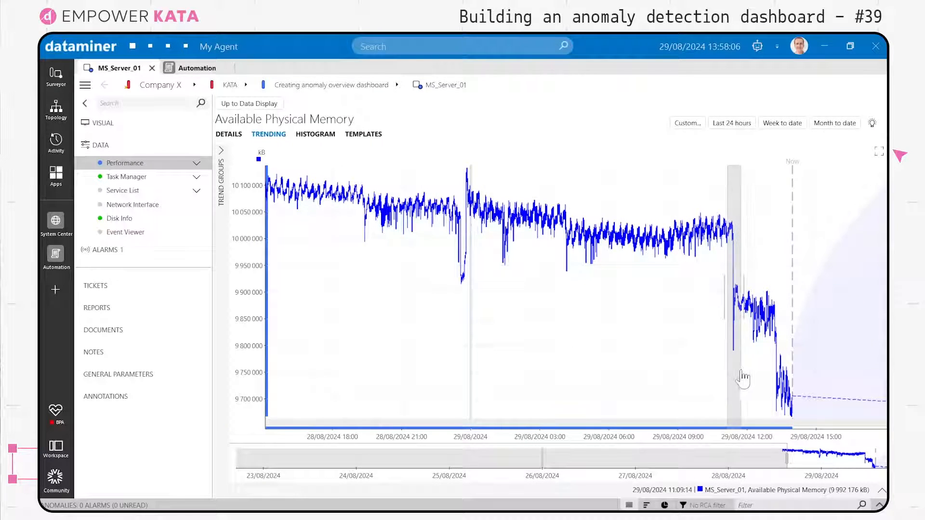
left_click(713, 193)
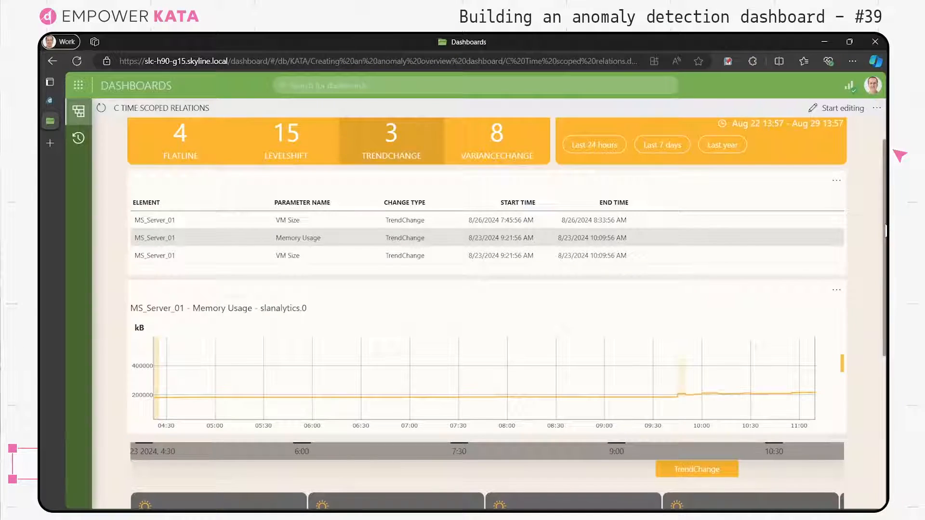
On the C Time scoped relations dashboard, show the 'Memory Usage slautomation.0' relation and compare its trend with the selected anomaly
left_click_drag(886, 232, 884, 246)
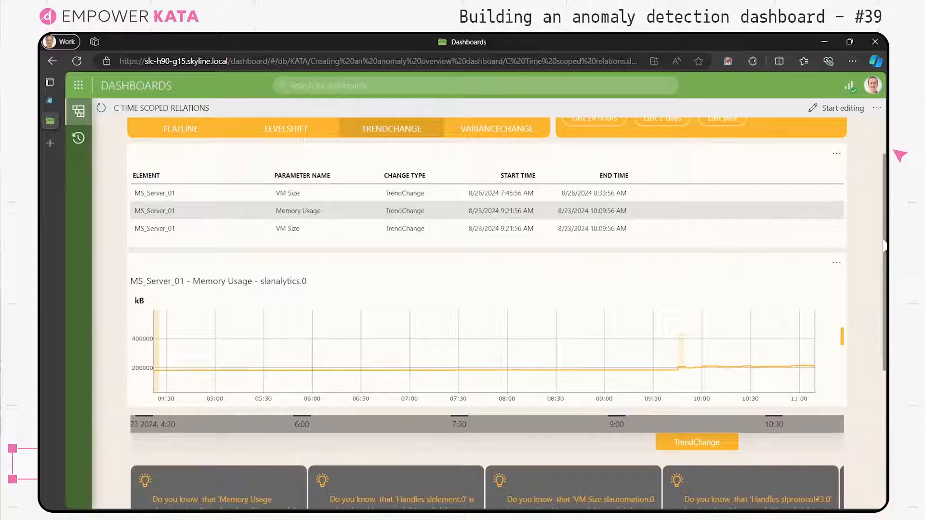
left_click_drag(884, 246, 881, 255)
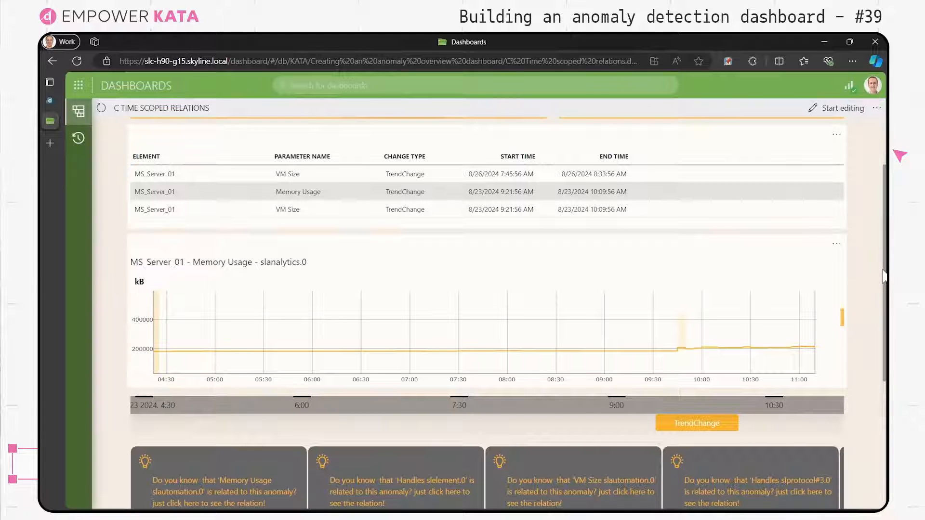
left_click_drag(885, 277, 884, 399)
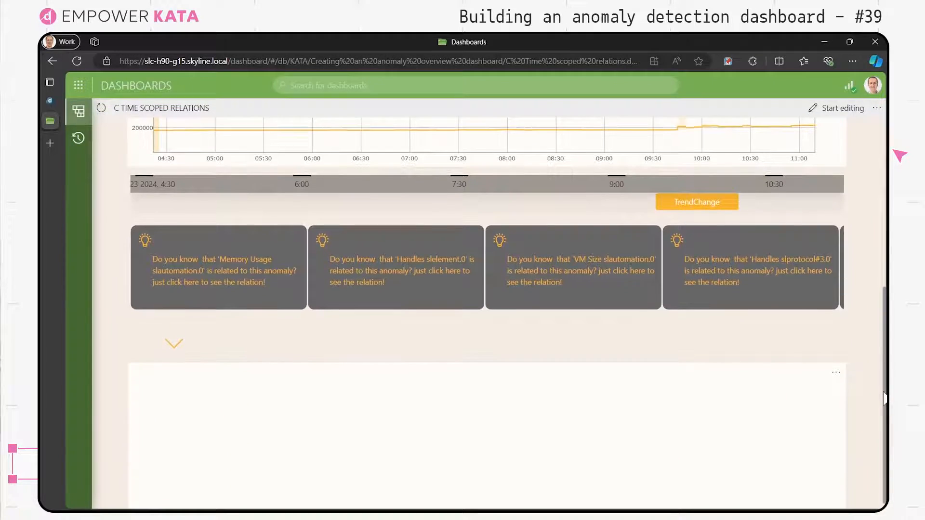
left_click(247, 261)
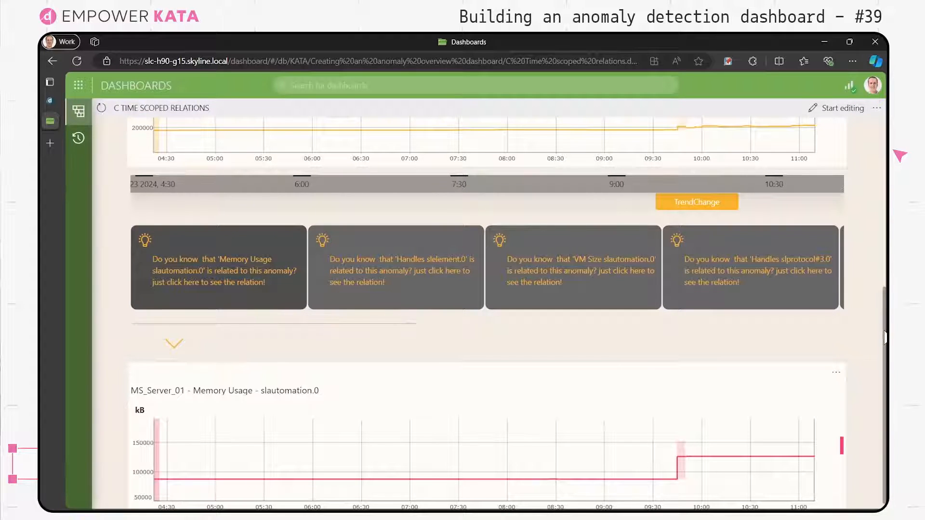
left_click_drag(884, 337, 884, 348)
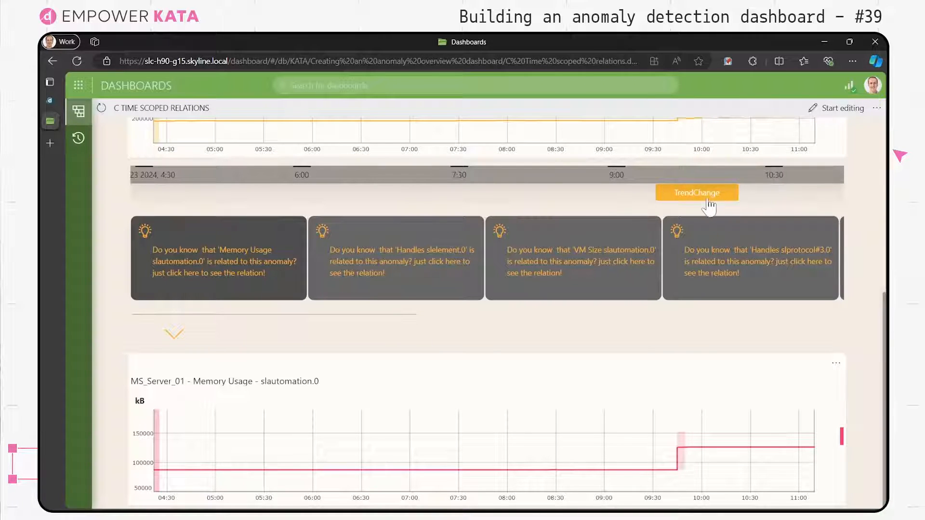
mouse_move(673, 429)
Put the dashboard in edit mode and open the Time scoped relations query to review its TimeScopedRelations parameter, start time and end time inputs
left_click(842, 110)
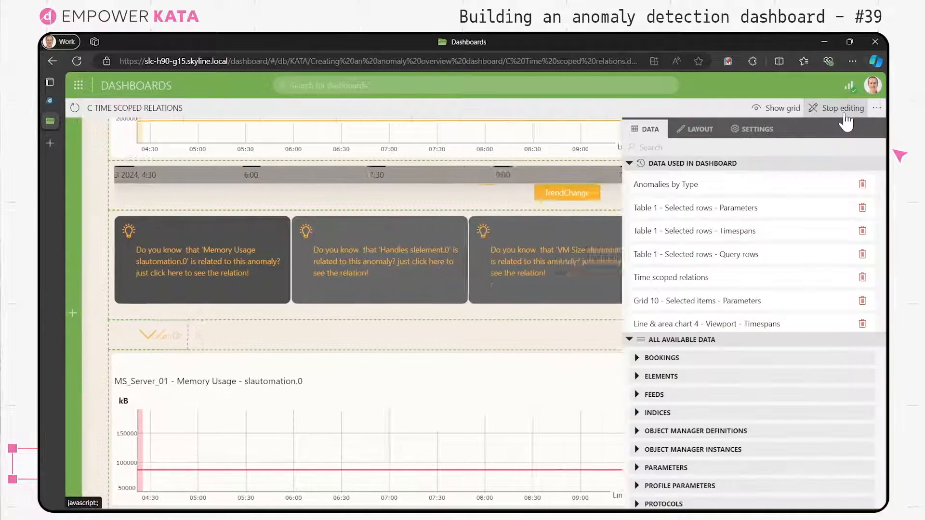
left_click(630, 164)
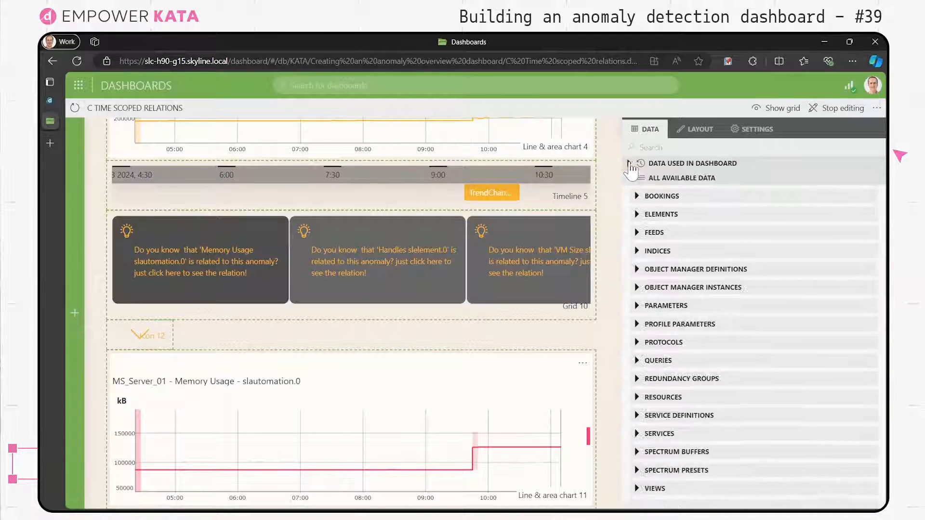
left_click(637, 362)
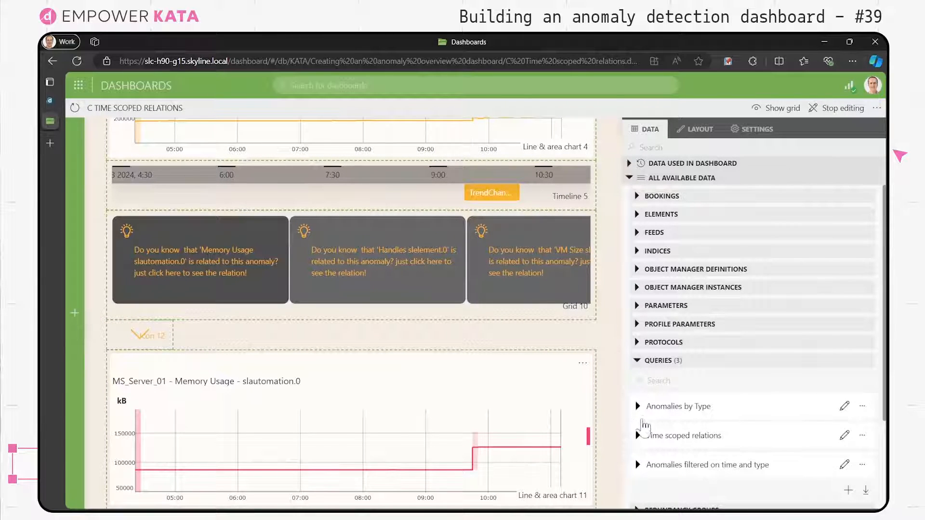
left_click(843, 435)
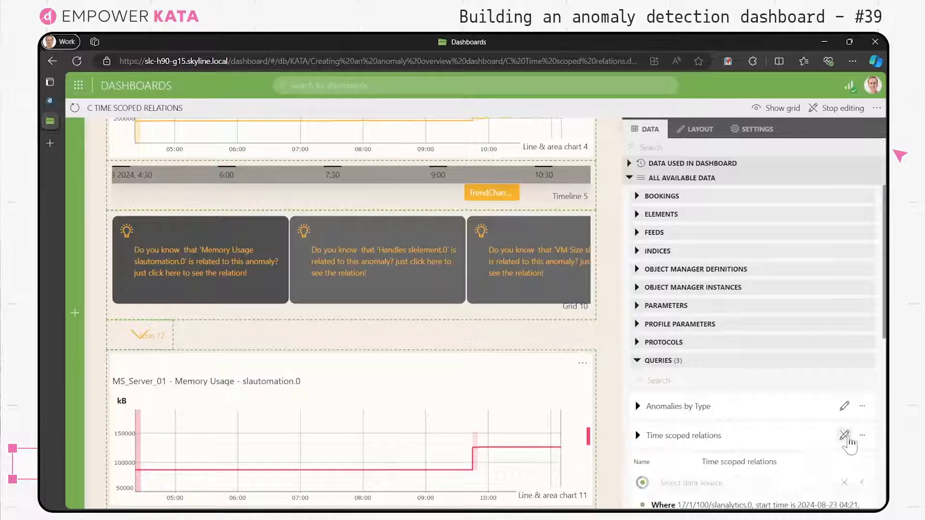
scroll(790, 442, "down", 4)
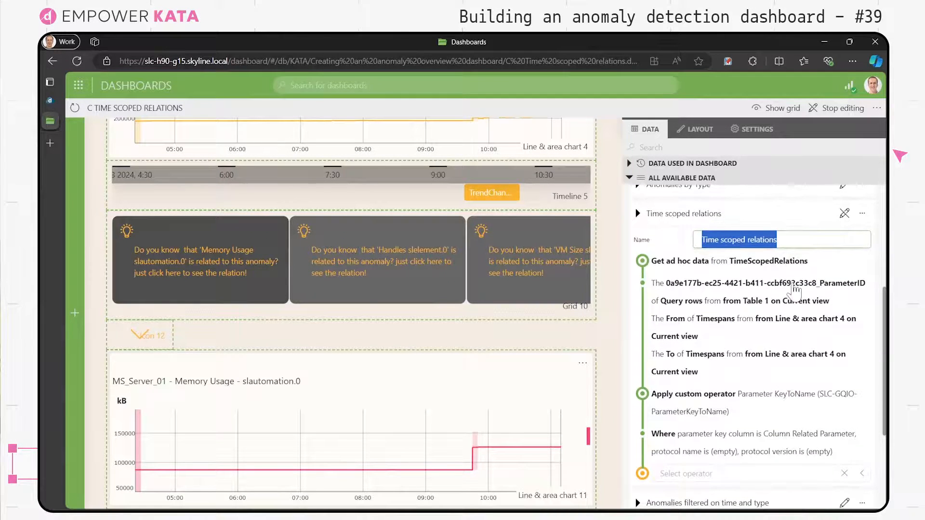
left_click(795, 289)
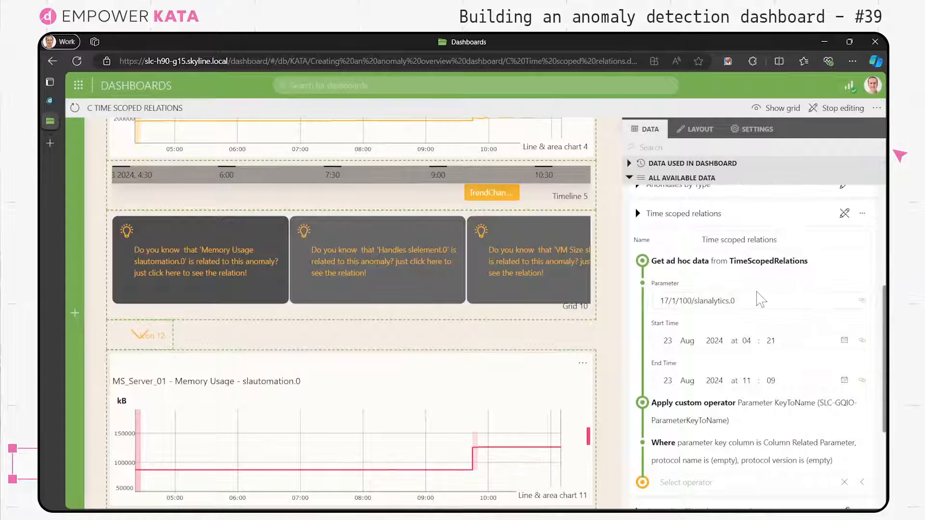
left_click(760, 299)
Switch to DataMiner Cube and open the TimeScopedRelations automation script from the GQIDS folder under AI
key("alt+Tab")
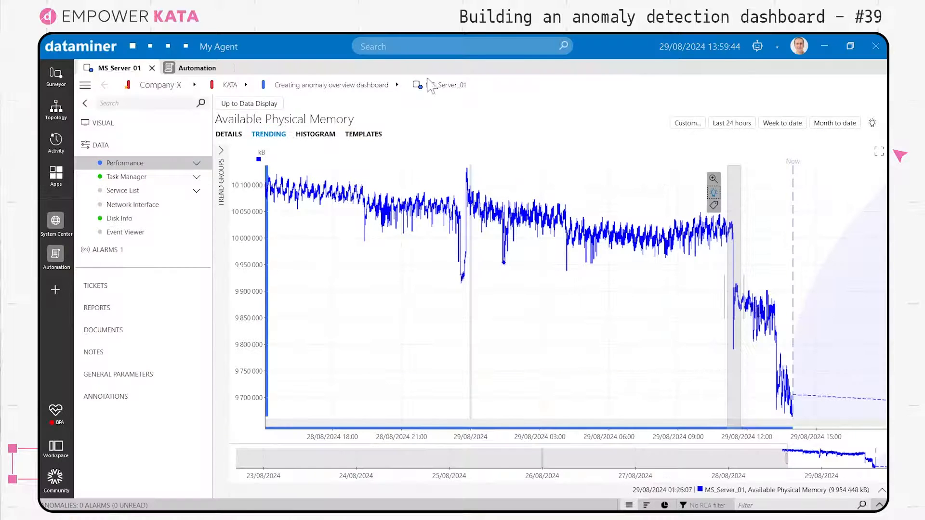
left_click(198, 68)
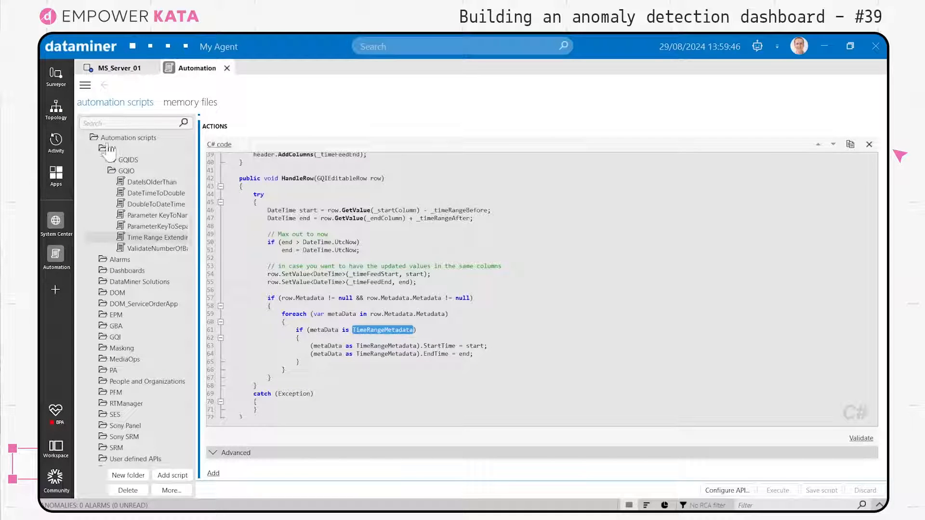
left_click(103, 160)
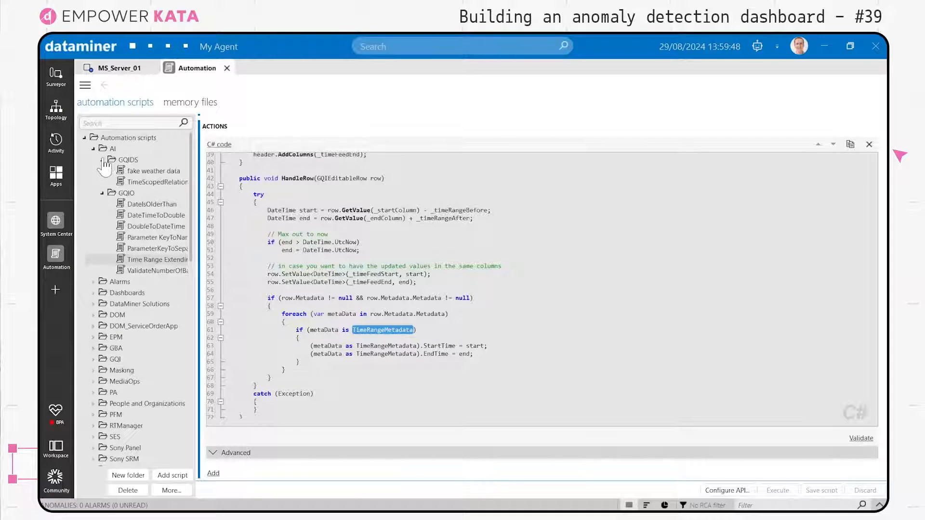
left_click(150, 182)
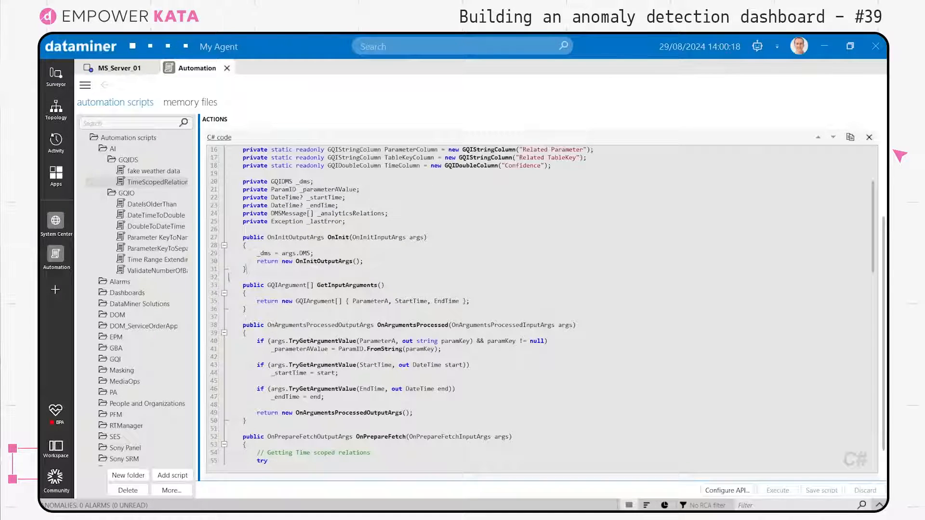
Review the TimeScopedRelations C# code, from its input arguments to the GetTimeScopedRelationsMessage request in OnPrepareFetch
key("alt+Tab")
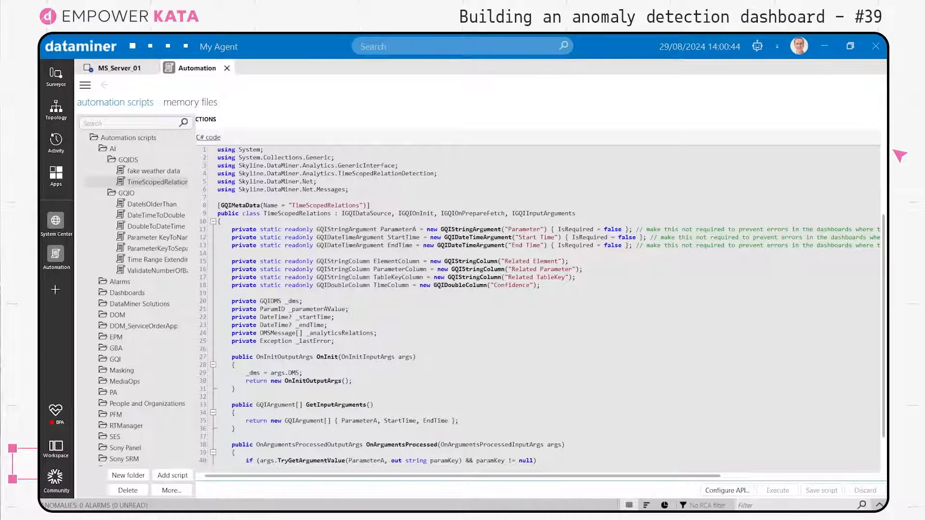
scroll(539, 305, "down", 8)
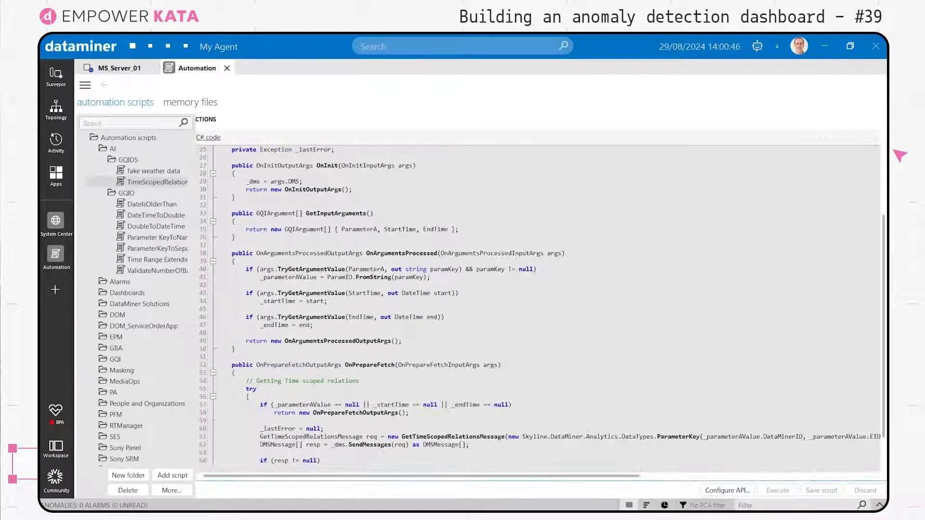
scroll(539, 306, "down", 1)
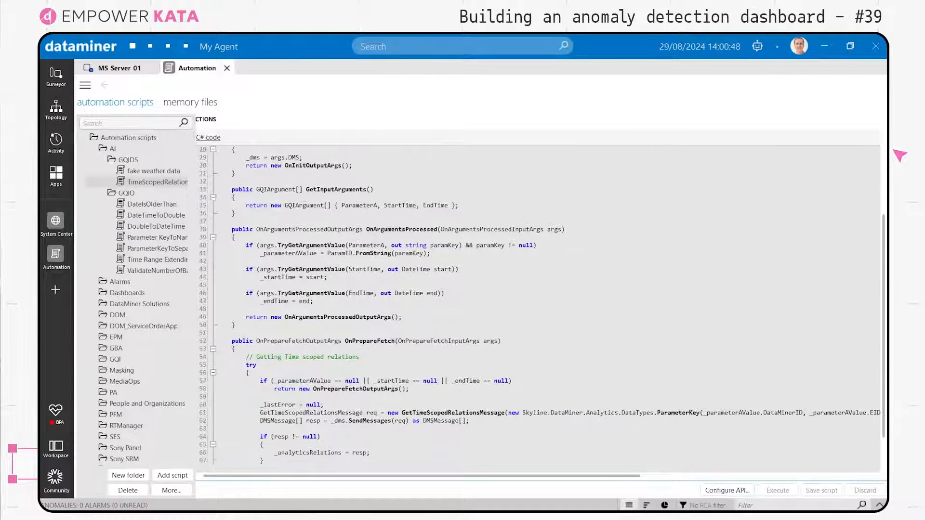
scroll(540, 305, "down", 1)
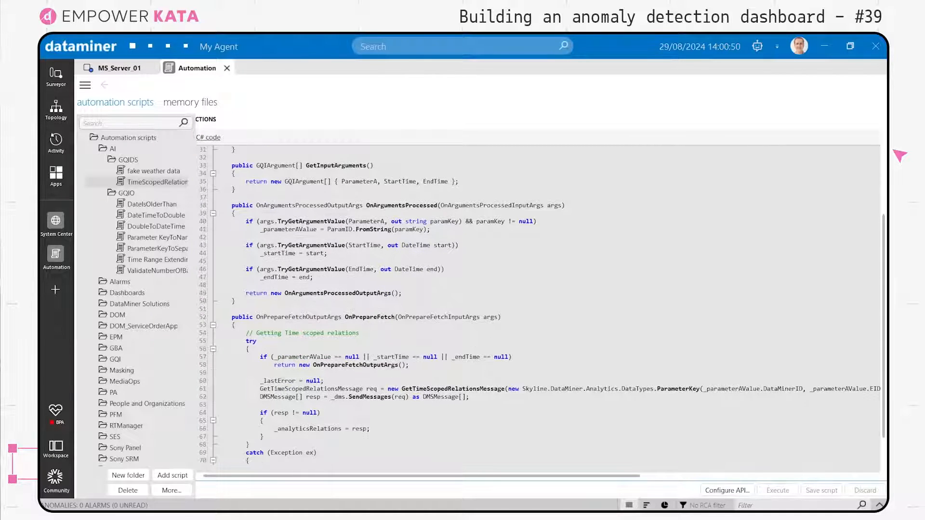